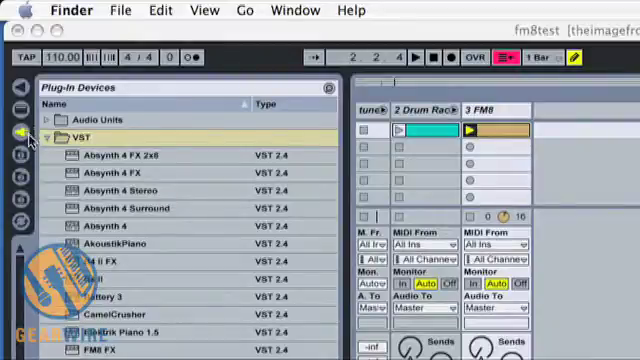
Collapse the VST folder under Plug-in Devices in Live's browser.
{"action": "left_click", "coordinate": [47, 137]}
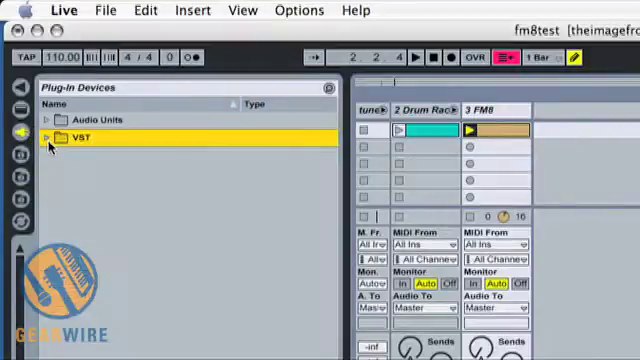
Expand the VST folder so the installed plug-ins are listed again.
{"action": "left_click", "coordinate": [47, 137]}
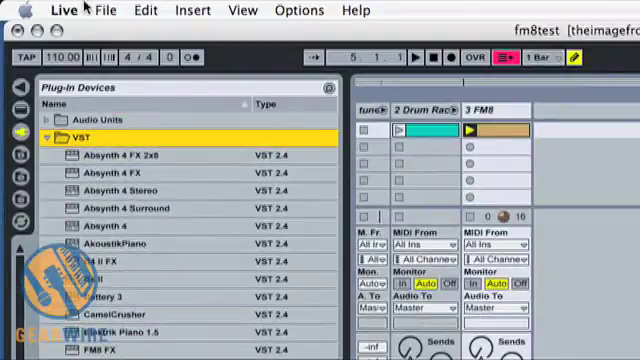
Bring up Live's Preferences from the Live menu to review the MIDI control surfaces.
{"action": "left_click", "coordinate": [68, 10]}
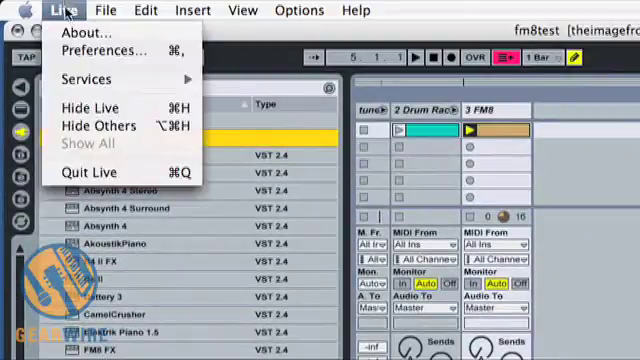
{"action": "left_click", "coordinate": [100, 51]}
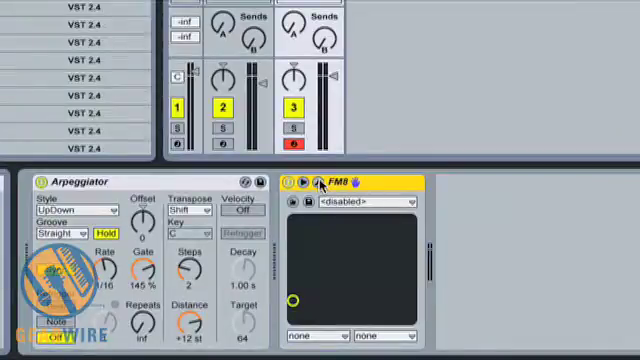
Show the FM8 plug-in's editor window from its device title bar.
{"action": "left_click", "coordinate": [319, 184]}
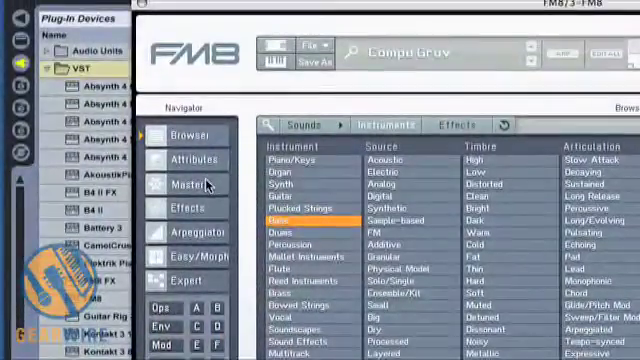
Switch FM8 to its Master page for output, polyphony and portamento settings.
{"action": "left_click", "coordinate": [186, 183]}
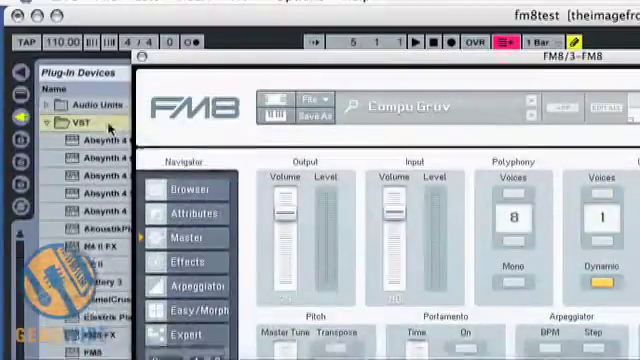
Go to FM8's preset browser to load the ChorOrgan sound.
{"action": "left_click", "coordinate": [182, 183]}
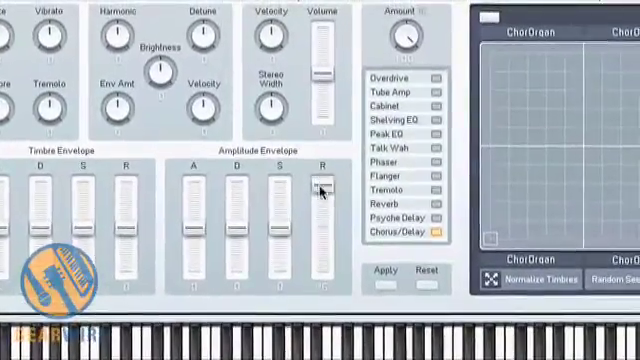
Raise amplitude release and sustain to maximum, lower amplitude attack and the timbre attack and sustain.
{"action": "left_click_drag", "start_coordinate": [322, 183], "coordinate": [322, 158]}
{"action": "left_click_drag", "start_coordinate": [318, 183], "coordinate": [318, 140]}
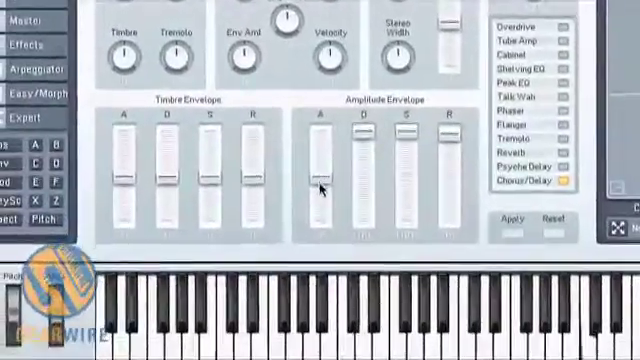
{"action": "left_click_drag", "start_coordinate": [320, 180], "coordinate": [320, 192]}
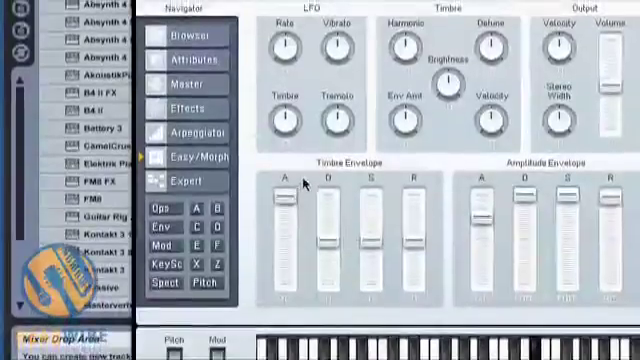
{"action": "mouse_move", "coordinate": [292, 160]}
{"action": "left_mouse_down"}
{"action": "mouse_move", "coordinate": [303, 222]}
{"action": "mouse_move", "coordinate": [301, 175]}
{"action": "mouse_move", "coordinate": [321, 183]}
{"action": "mouse_move", "coordinate": [318, 205]}
{"action": "left_mouse_up"}
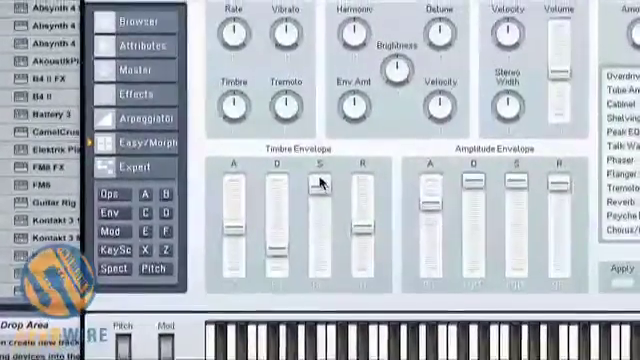
{"action": "left_click_drag", "start_coordinate": [318, 170], "coordinate": [320, 183]}
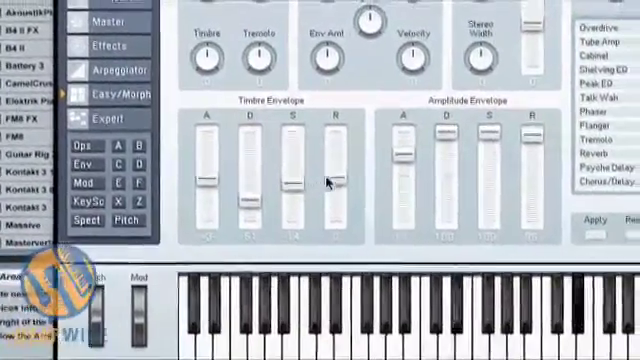
Lengthen the timbre envelope's release on the Easy/Morph page.
{"action": "left_click_drag", "start_coordinate": [362, 170], "coordinate": [362, 140]}
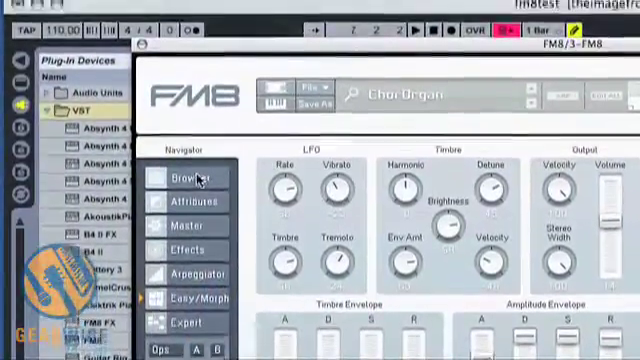
Filter presets to Analog, audition 303, Ad Parnassum and Analog Sequence, then show the effects page.
{"action": "left_click", "coordinate": [197, 179]}
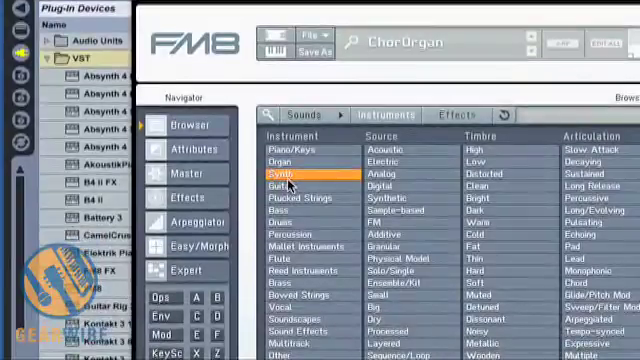
{"action": "left_click", "coordinate": [381, 174]}
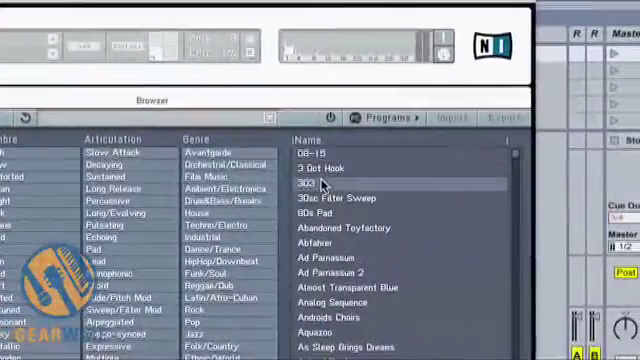
{"action": "left_click", "coordinate": [460, 202]}
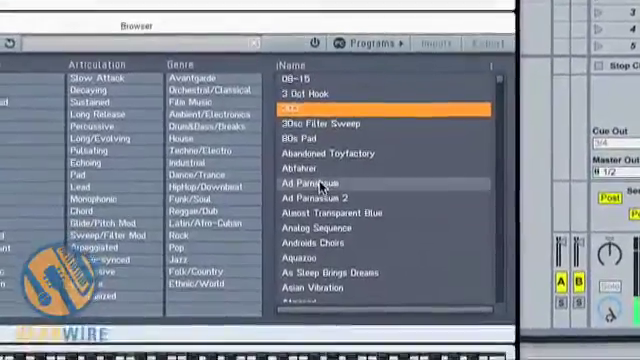
{"action": "left_click", "coordinate": [320, 183]}
{"action": "left_click", "coordinate": [321, 185]}
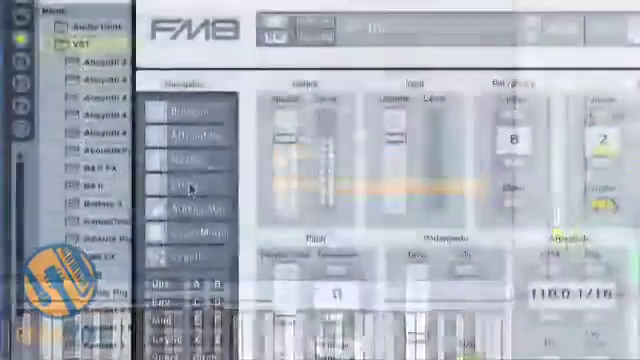
{"action": "left_click", "coordinate": [195, 183]}
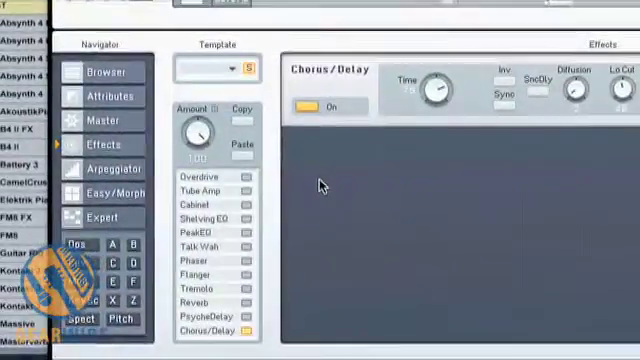
Disable Chorus/Delay and enable Overdrive and Tube Amp in the effects chain.
{"action": "left_click", "coordinate": [320, 185]}
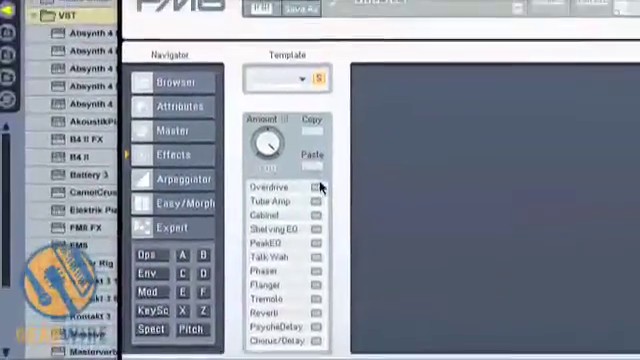
{"action": "left_click", "coordinate": [320, 184]}
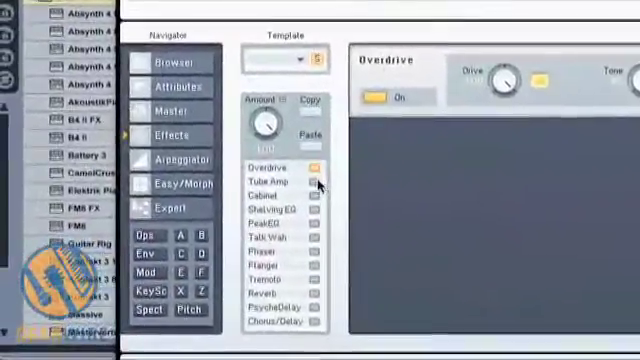
{"action": "left_click", "coordinate": [316, 181]}
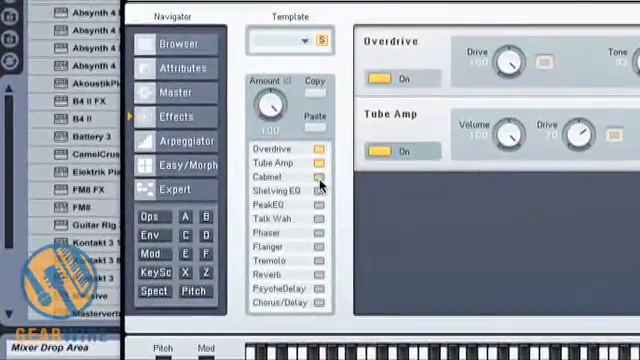
Enable Cabinet and cycle models through 4x12 UK 70s and 4x10 Bass-WR (Horn) to 4x10 Tweed Alnico.
{"action": "left_click", "coordinate": [322, 174]}
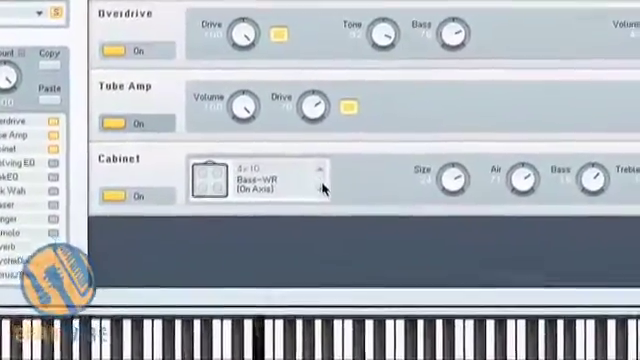
{"action": "left_click", "coordinate": [322, 192]}
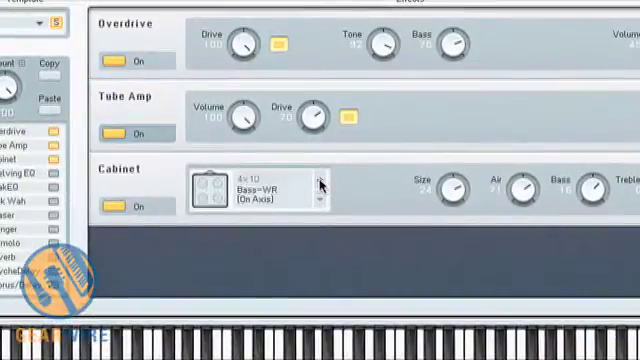
{"action": "left_click", "coordinate": [321, 185]}
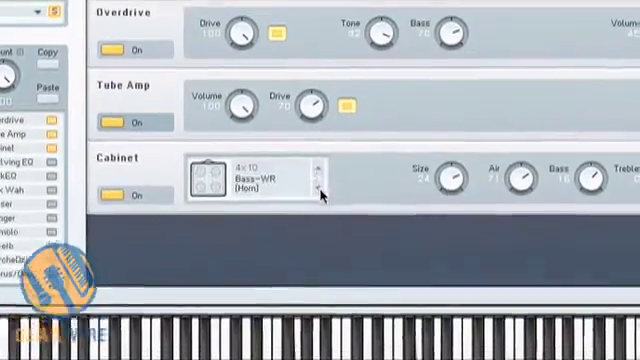
{"action": "left_click", "coordinate": [321, 185]}
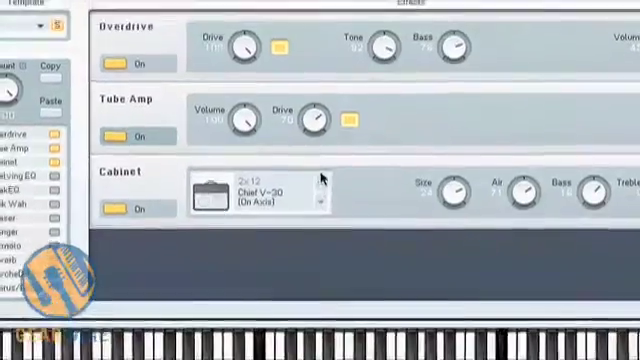
{"action": "left_click", "coordinate": [320, 183]}
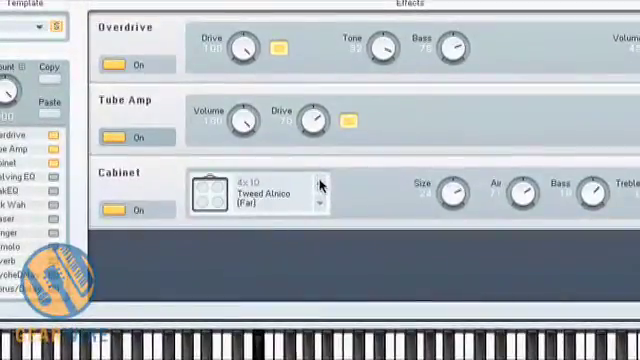